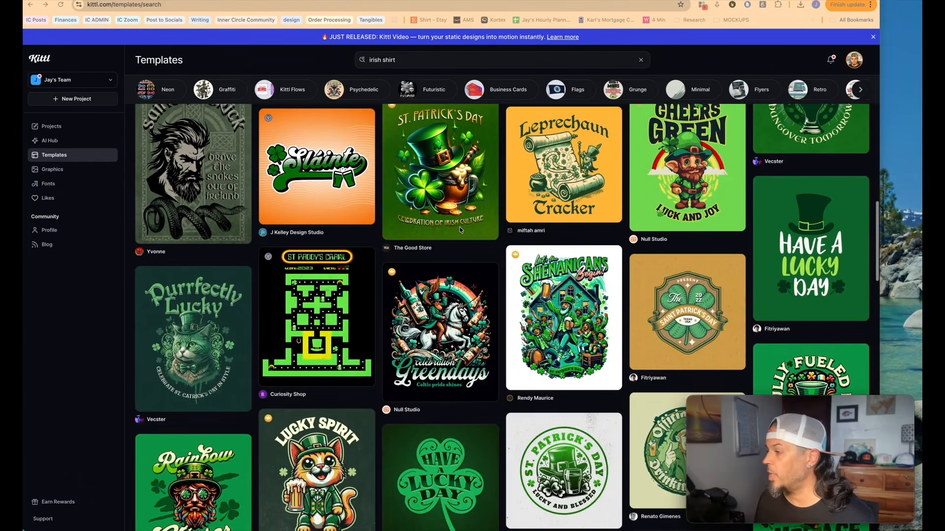
Step: Browse the Irish shirt templates and open the Leprecat - Saint Patrick Cat template for editing
{"action": "scroll", "coordinate": [461, 230], "scroll_direction": "down", "scroll_amount": 15}
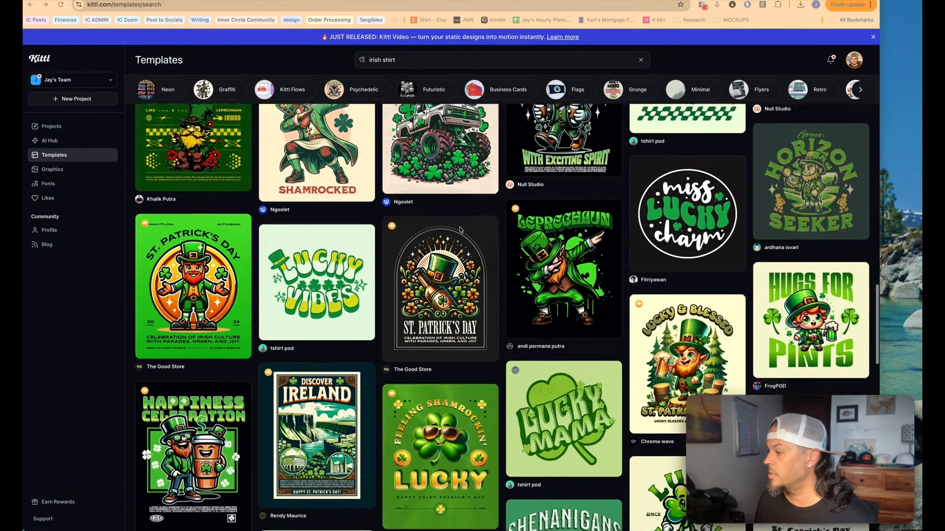
{"action": "scroll", "coordinate": [461, 231], "scroll_direction": "down", "scroll_amount": 8}
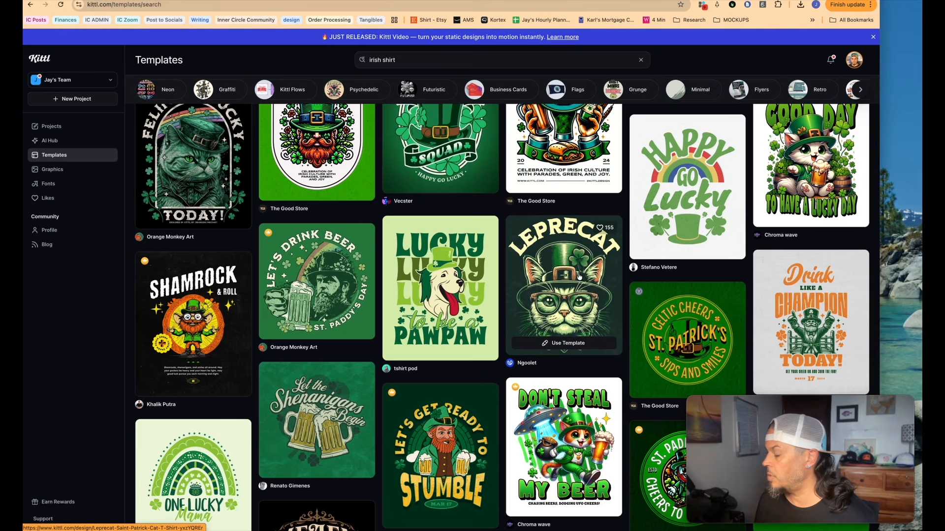
{"action": "left_click", "coordinate": [579, 276]}
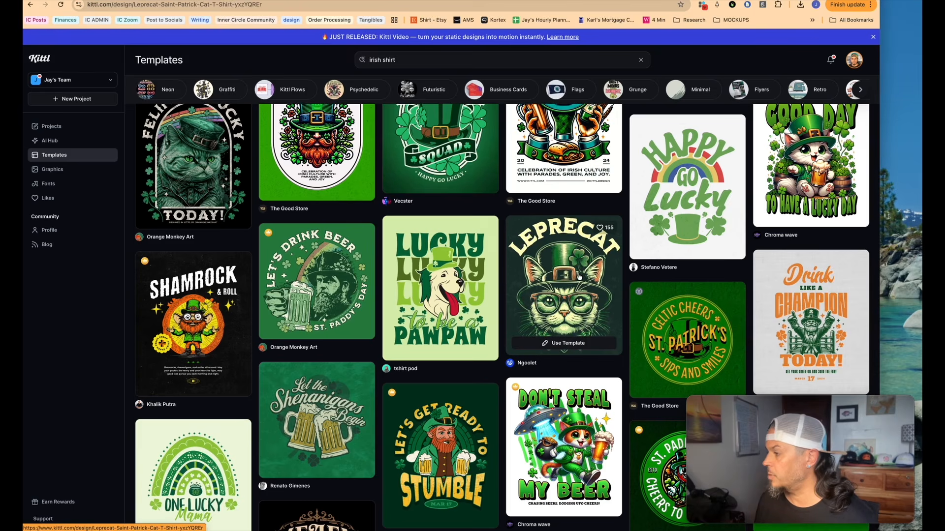
{"action": "left_click", "coordinate": [653, 182]}
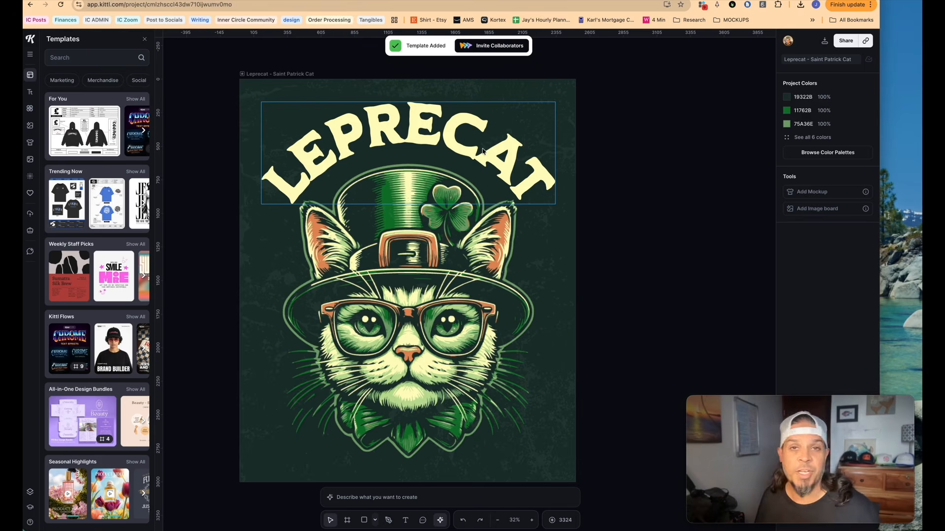
Step: Replace the arched LEPRECAT heading with "FELINE LUCKY" and scale it to about 2343 × 1026 px so it fits the artboard
{"action": "left_click", "coordinate": [482, 151]}
{"action": "double_click", "coordinate": [473, 151]}
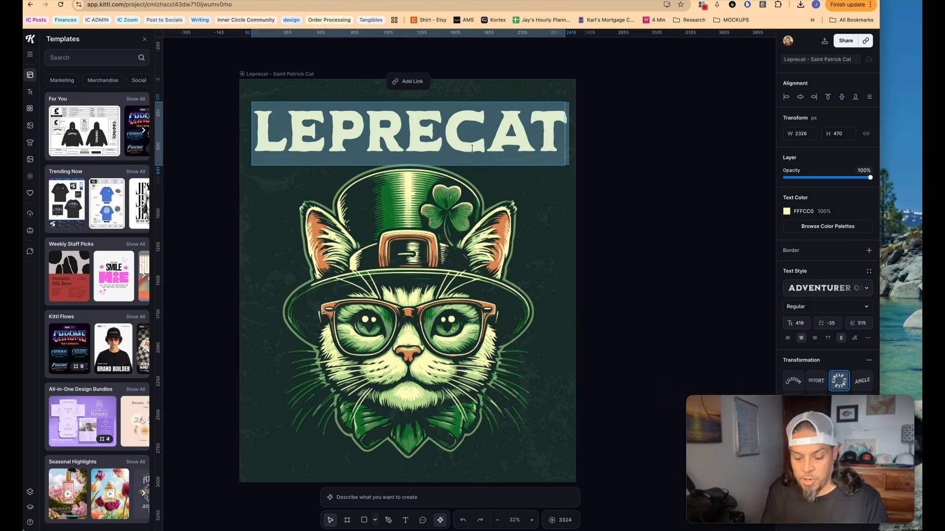
{"action": "type", "text": "FELINE LUCKY"}
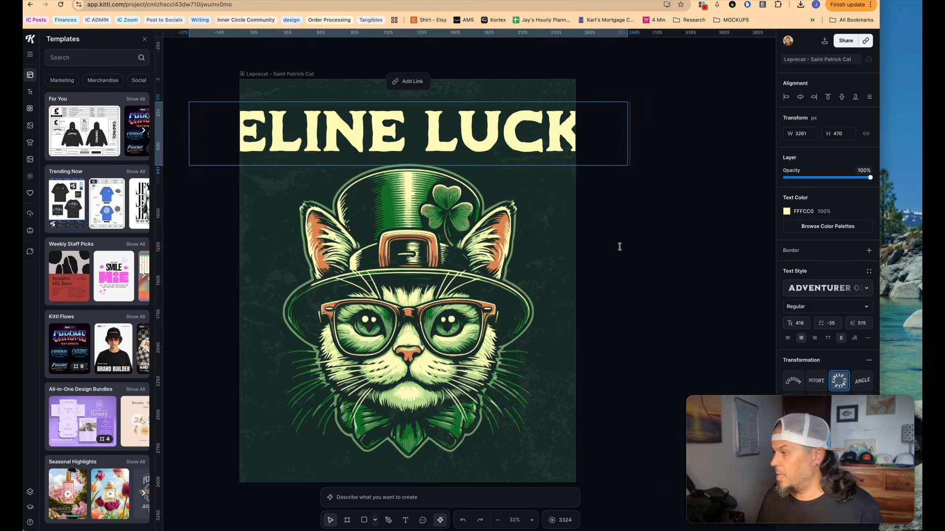
{"action": "key", "text": "Escape"}
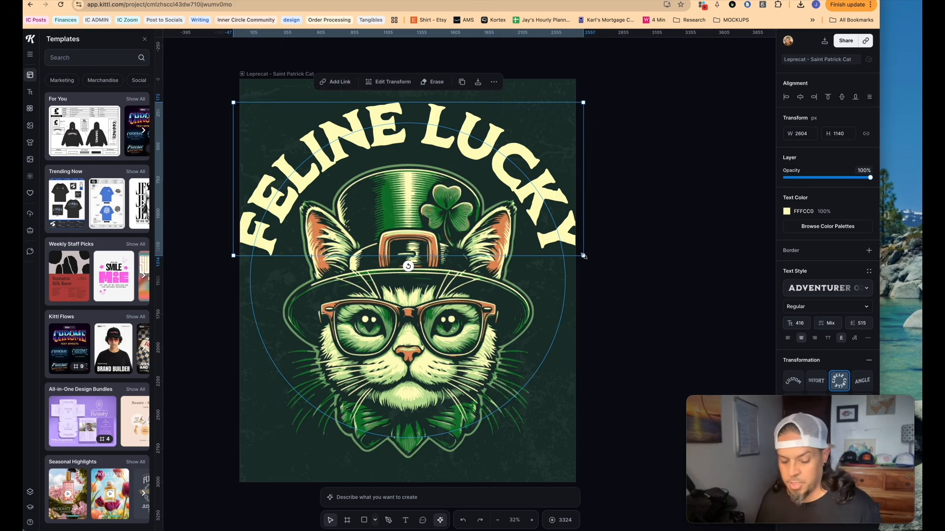
{"action": "left_click_drag", "start_coordinate": [583, 257], "coordinate": [567, 246]}
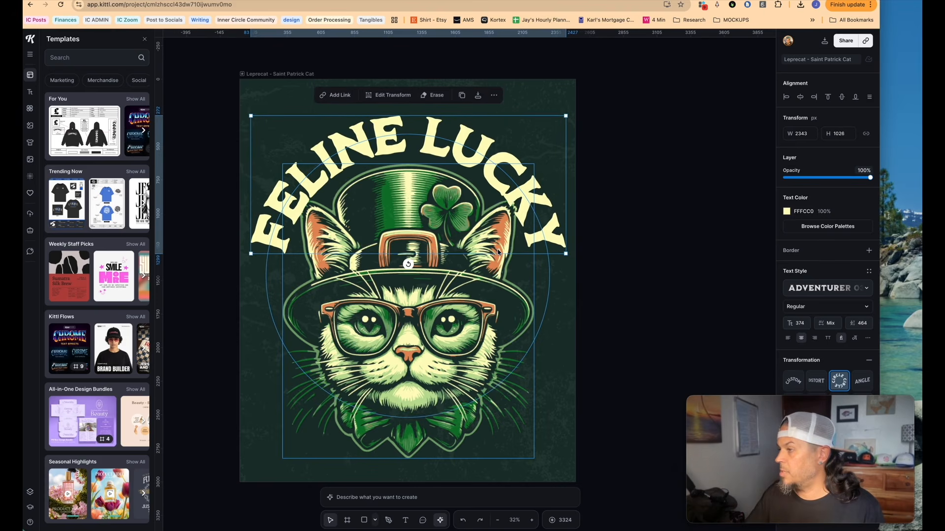
Step: Bring the cat illustration in front of the arched text and select the whole design
{"action": "left_click", "coordinate": [420, 262]}
{"action": "left_click", "coordinate": [481, 143]}
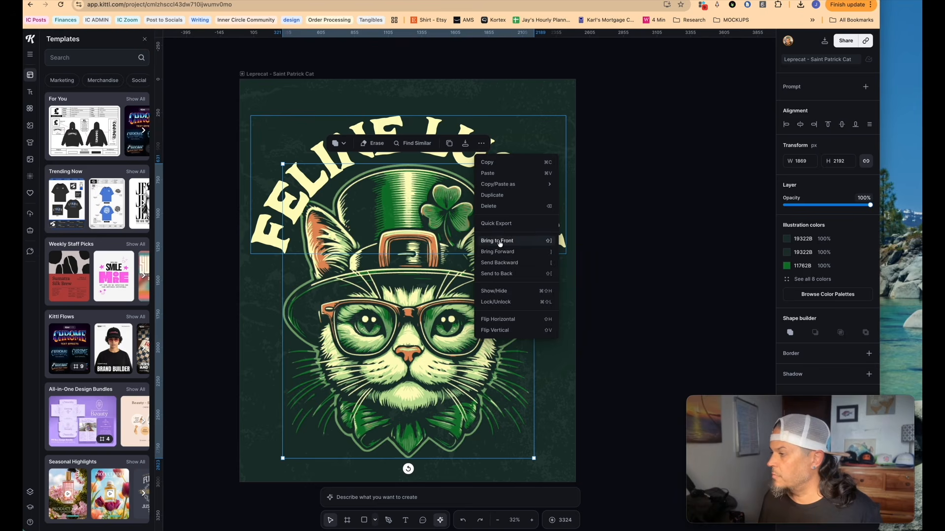
{"action": "left_click", "coordinate": [500, 241]}
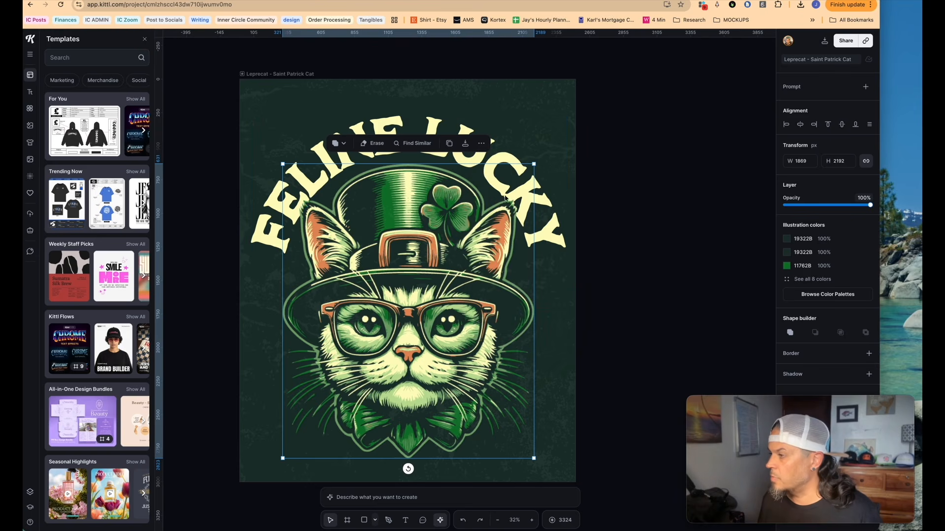
{"action": "left_click", "coordinate": [604, 414]}
{"action": "left_click_drag", "start_coordinate": [595, 461], "coordinate": [252, 96]}
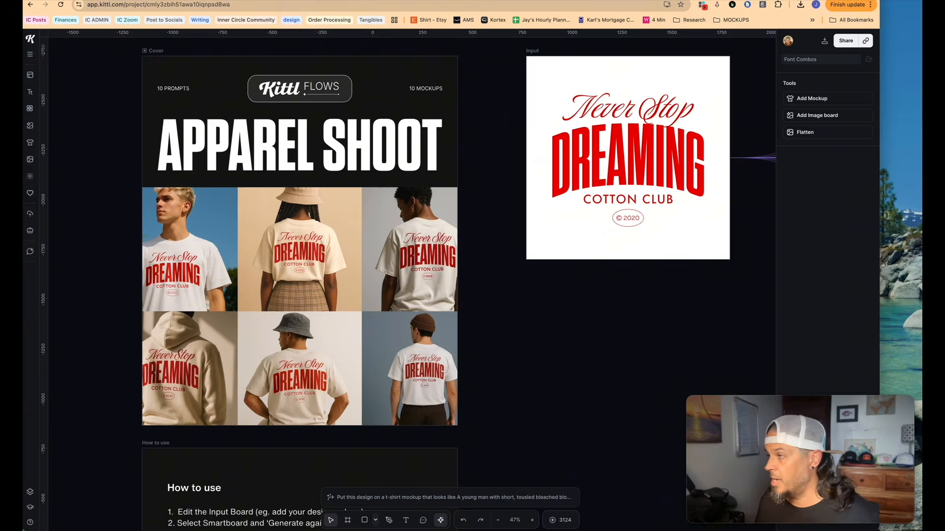
Step: In the Apparel Shoot flow, review the how-to-use instructions and delete the Never Stop Dreaming artwork from the Input board
{"action": "scroll", "coordinate": [297, 117], "scroll_direction": "down", "scroll_amount": 1}
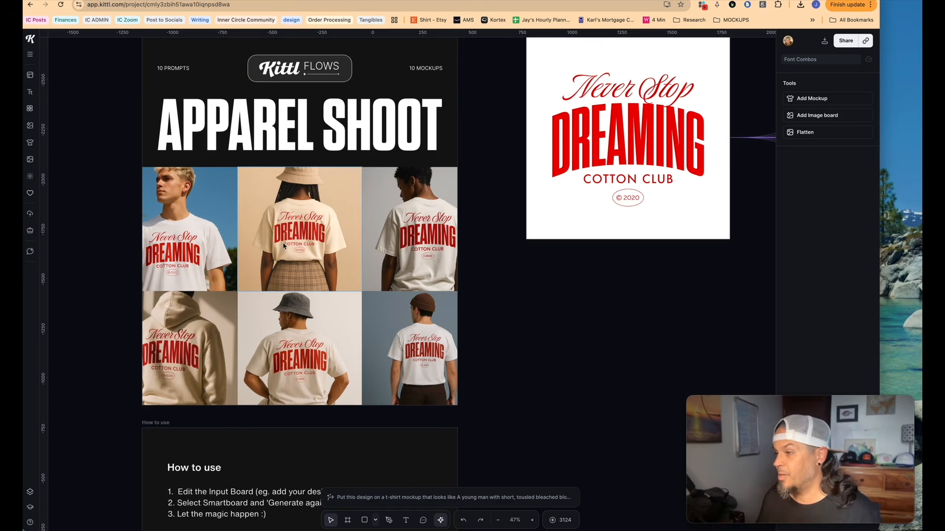
{"action": "scroll", "coordinate": [304, 284], "scroll_direction": "down", "scroll_amount": 3}
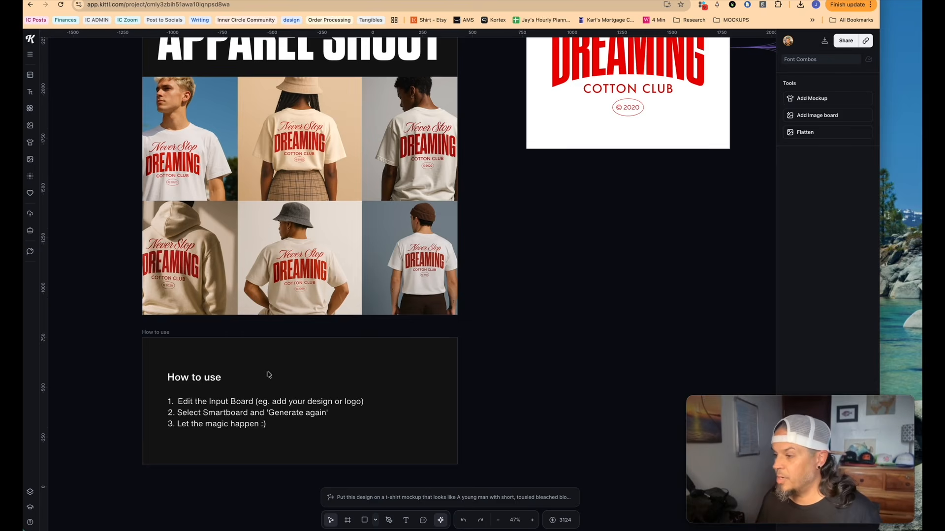
{"action": "scroll", "coordinate": [275, 409], "scroll_direction": "up", "scroll_amount": 1}
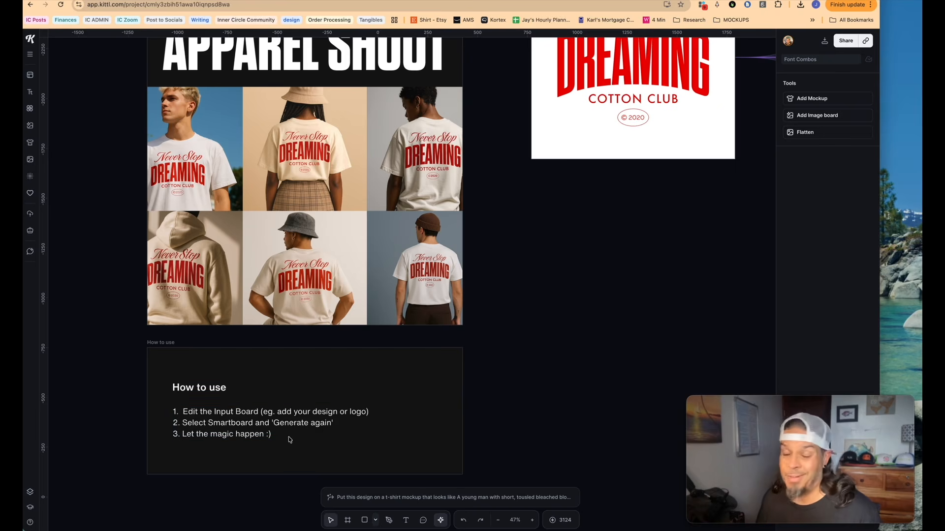
{"action": "scroll", "coordinate": [461, 388], "scroll_direction": "up", "scroll_amount": 5}
{"action": "scroll", "coordinate": [461, 388], "scroll_direction": "left", "scroll_amount": 3}
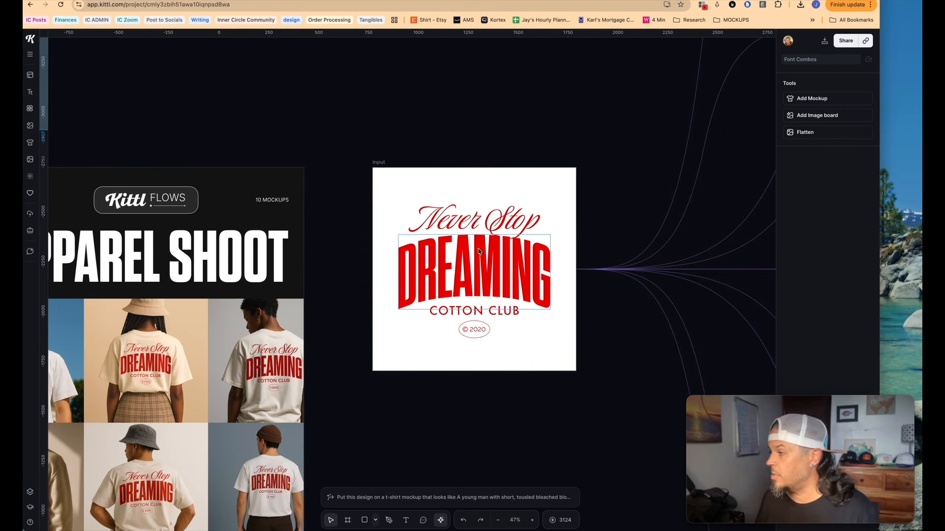
{"action": "scroll", "coordinate": [447, 320], "scroll_direction": "down", "scroll_amount": 4}
{"action": "left_click", "coordinate": [418, 251]}
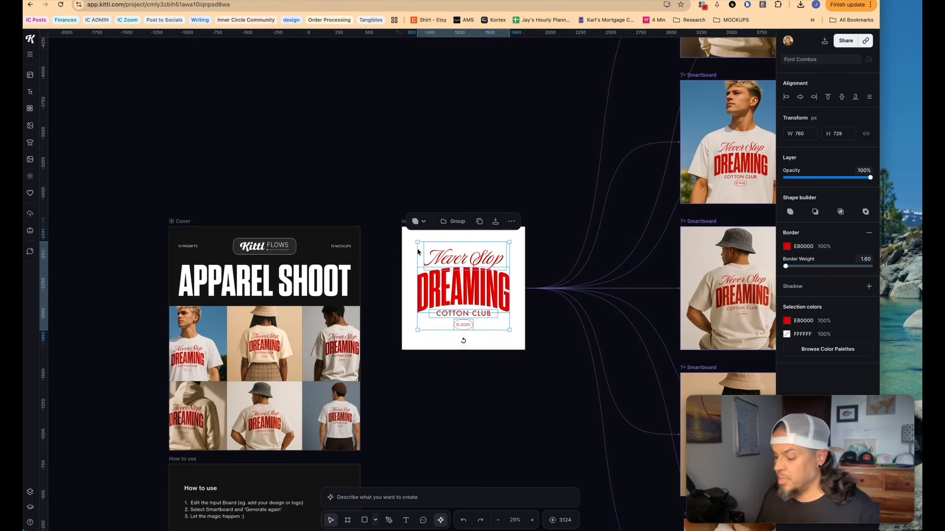
{"action": "key", "text": "Delete"}
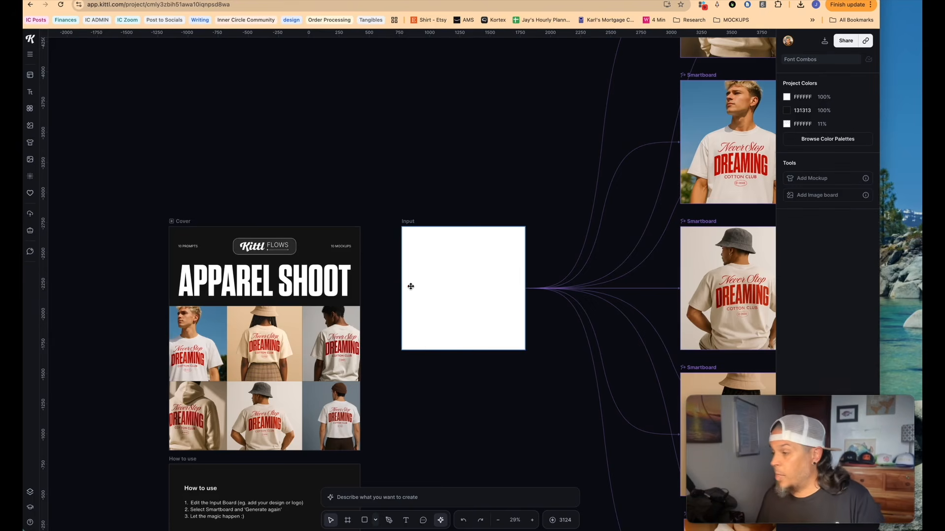
Step: Paste the FELINE LUCKY cat design onto the Input board and position it to fit inside at about 900 × 980 px
{"action": "key", "text": "ctrl+v"}
{"action": "left_click_drag", "start_coordinate": [265, 127], "coordinate": [478, 250]}
{"action": "scroll", "coordinate": [478, 256], "scroll_direction": "down", "scroll_amount": 1}
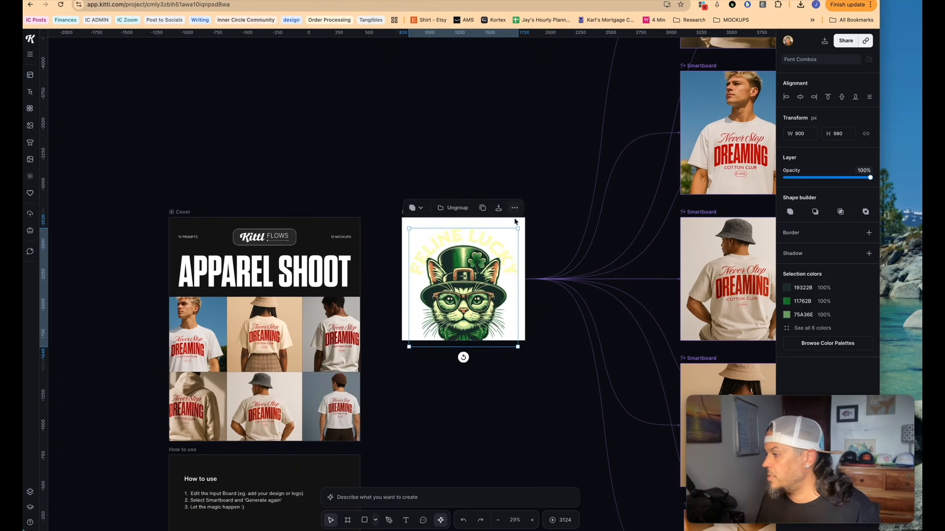
{"action": "left_click_drag", "start_coordinate": [477, 283], "coordinate": [476, 274]}
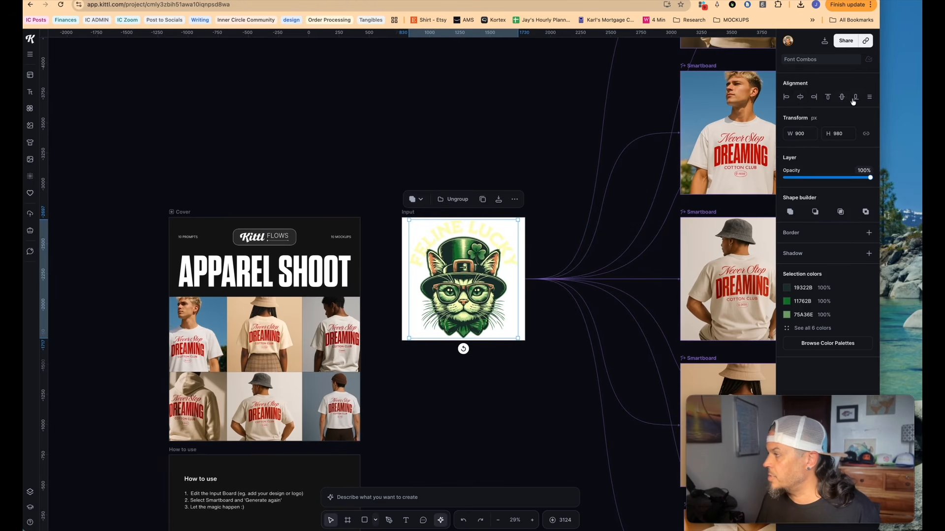
Step: Regenerate the blonde man's smartboard with the cat design, changing the white T-shirt in its prompt to a green one
{"action": "scroll", "coordinate": [475, 338], "scroll_direction": "right", "scroll_amount": 6}
{"action": "scroll", "coordinate": [477, 338], "scroll_direction": "up", "scroll_amount": 2}
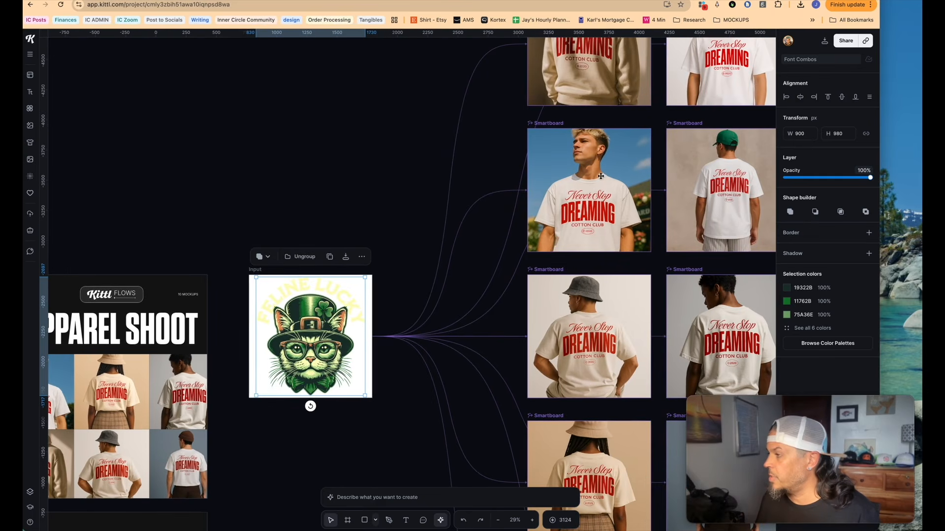
{"action": "left_click", "coordinate": [593, 194]}
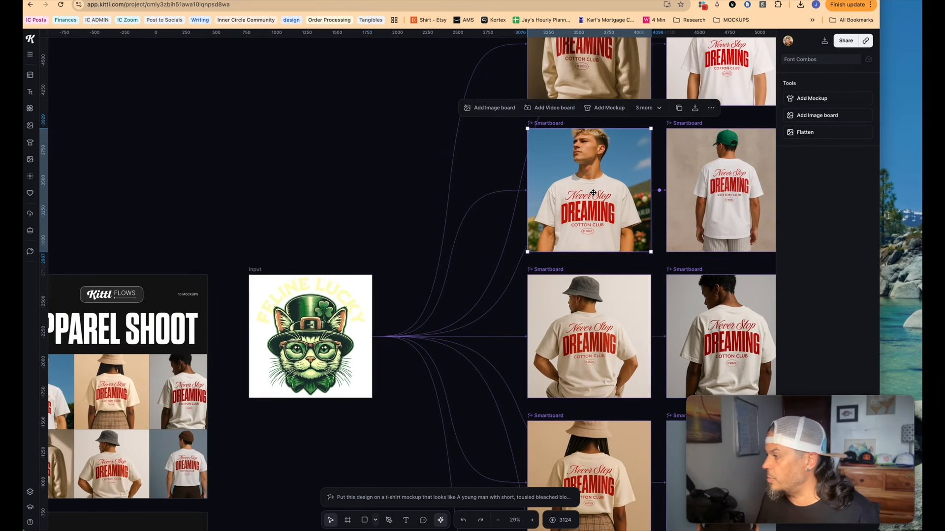
{"action": "left_click", "coordinate": [476, 497]}
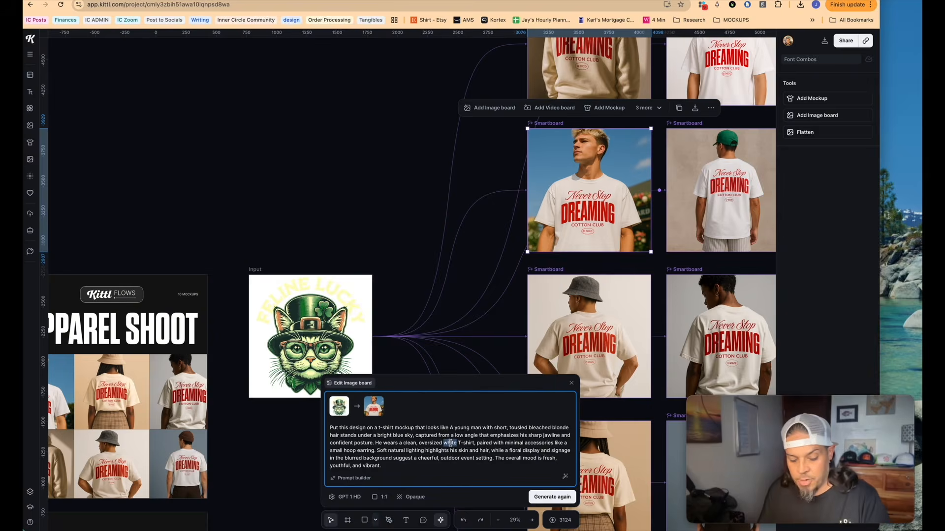
Step: Examine the regenerated FELINE LUCKY shirt mockup up close and survey the remaining smartboards in the flow
{"action": "scroll", "coordinate": [595, 231], "scroll_direction": "up", "scroll_amount": 5}
{"action": "scroll", "coordinate": [596, 230], "scroll_direction": "up", "scroll_amount": 5}
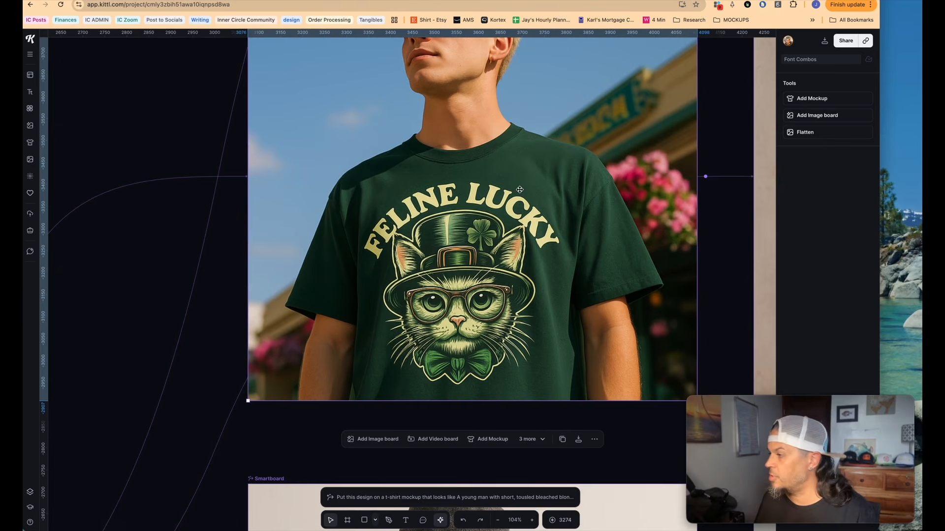
{"action": "scroll", "coordinate": [461, 249], "scroll_direction": "down", "scroll_amount": 3}
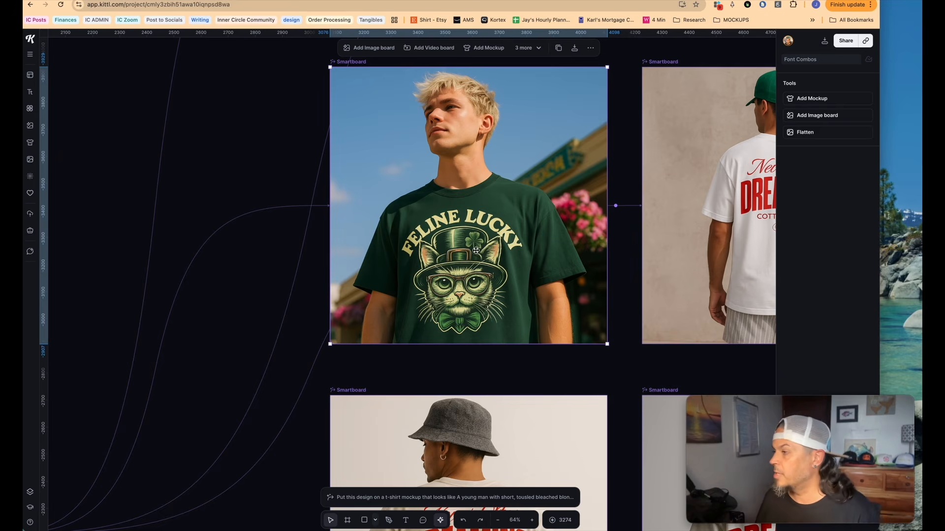
{"action": "scroll", "coordinate": [507, 270], "scroll_direction": "down", "scroll_amount": 5}
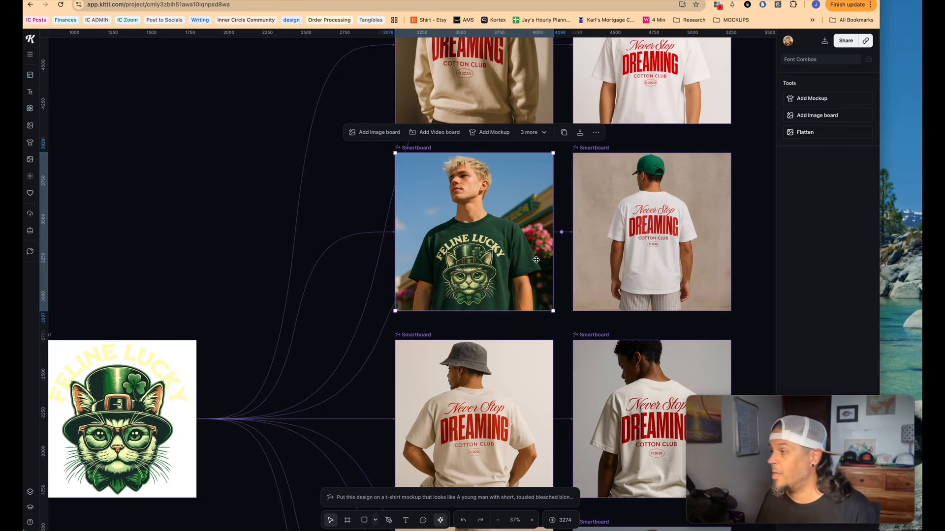
{"action": "scroll", "coordinate": [536, 259], "scroll_direction": "down", "scroll_amount": 5}
{"action": "scroll", "coordinate": [501, 208], "scroll_direction": "down", "scroll_amount": 1}
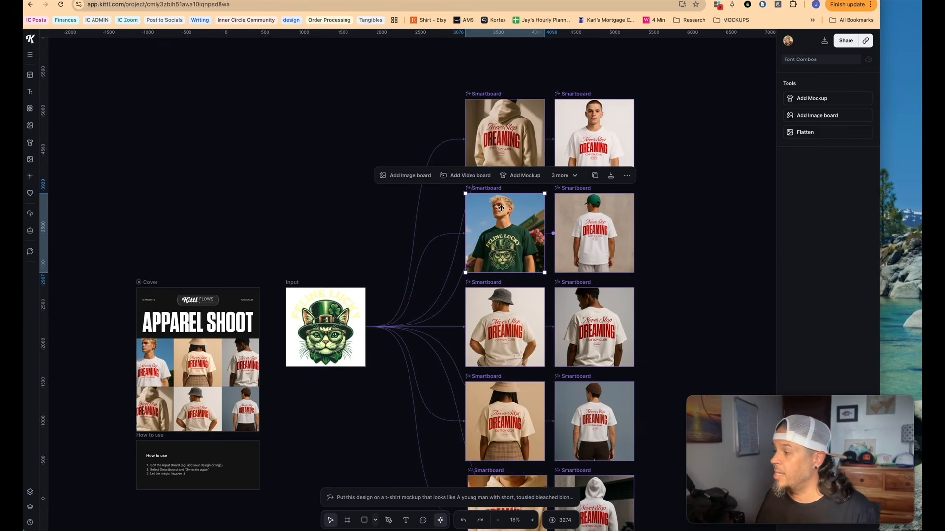
{"action": "scroll", "coordinate": [501, 208], "scroll_direction": "down", "scroll_amount": 1}
{"action": "scroll", "coordinate": [527, 252], "scroll_direction": "down", "scroll_amount": 5}
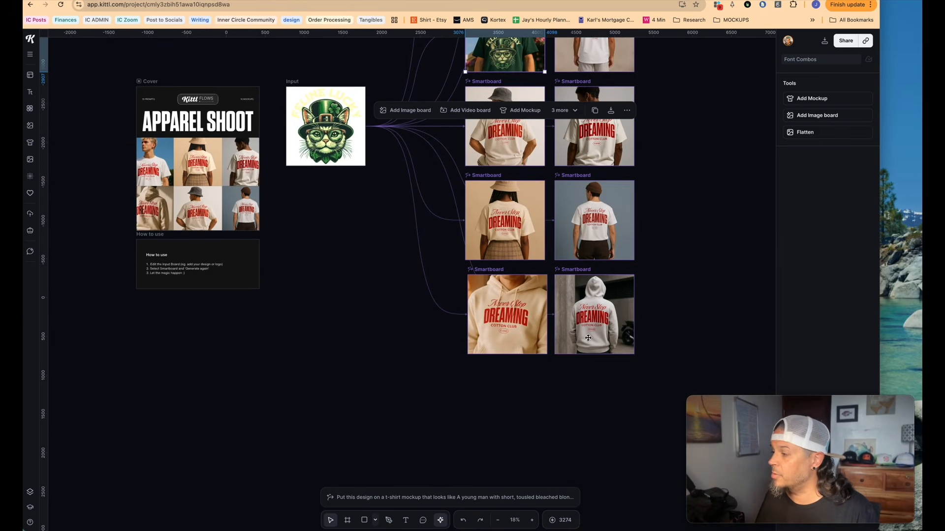
{"action": "scroll", "coordinate": [406, 277], "scroll_direction": "up", "scroll_amount": 3}
{"action": "scroll", "coordinate": [405, 278], "scroll_direction": "up", "scroll_amount": 2}
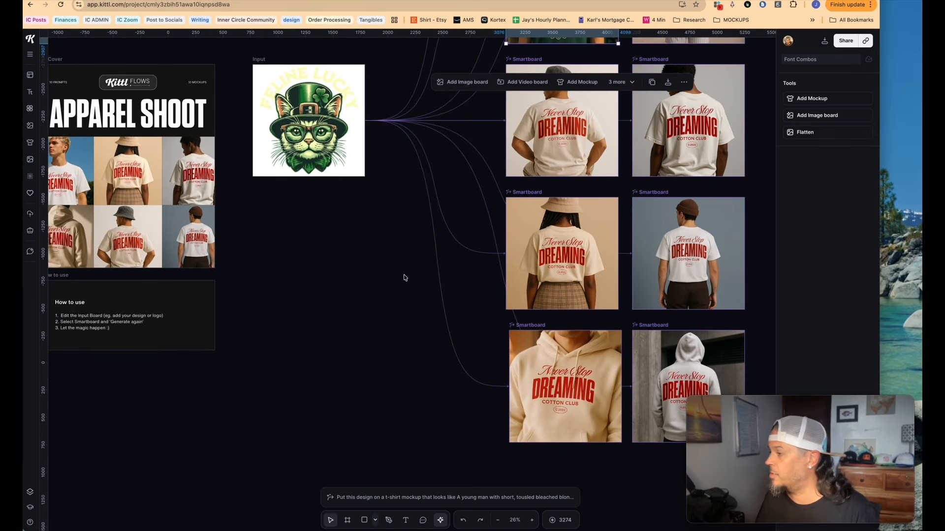
{"action": "scroll", "coordinate": [610, 326], "scroll_direction": "right", "scroll_amount": 3}
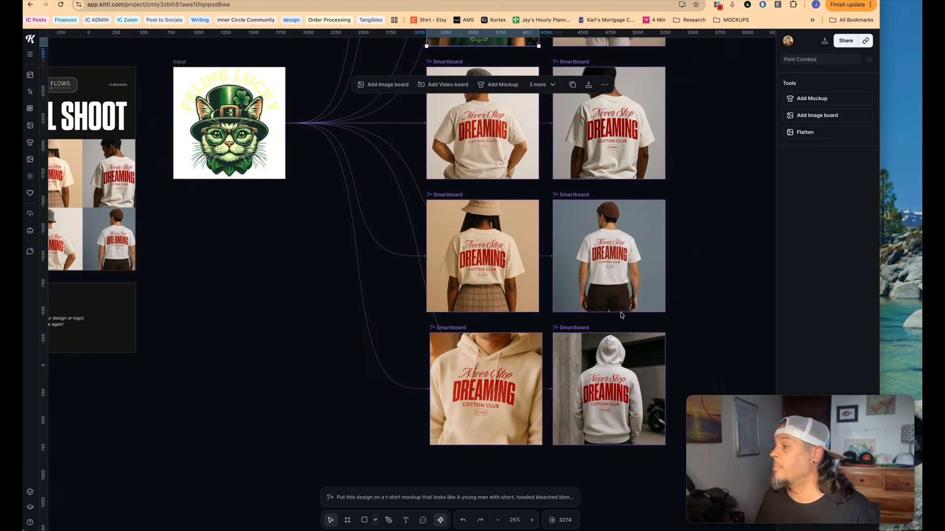
Step: Open the prompt of the smartboard showing a hooded person from behind and check its clothing description
{"action": "left_click", "coordinate": [501, 352]}
{"action": "left_click", "coordinate": [605, 392]}
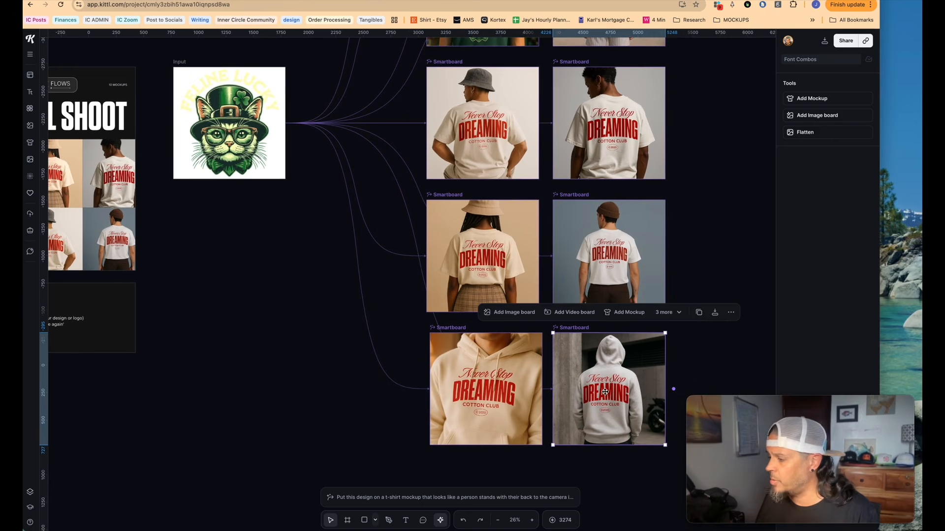
{"action": "left_click", "coordinate": [545, 494]}
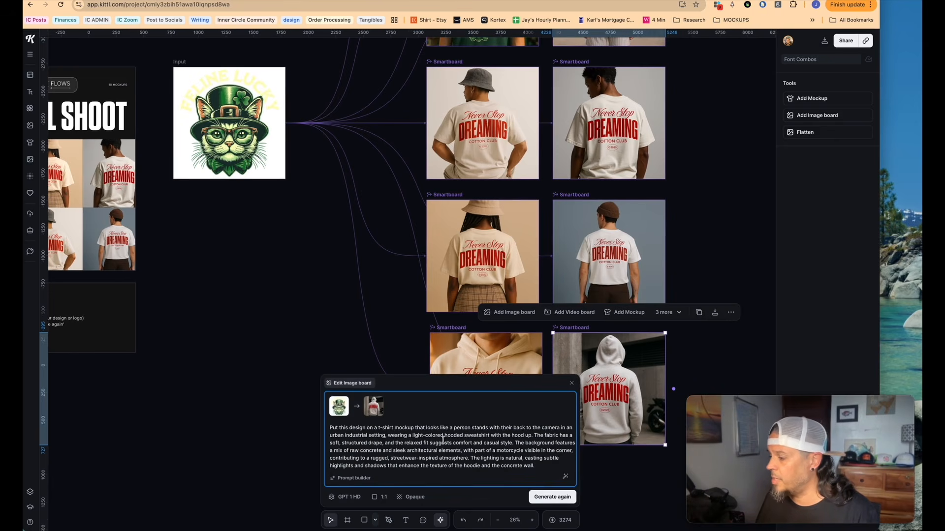
{"action": "left_click_drag", "start_coordinate": [407, 435], "coordinate": [517, 437]}
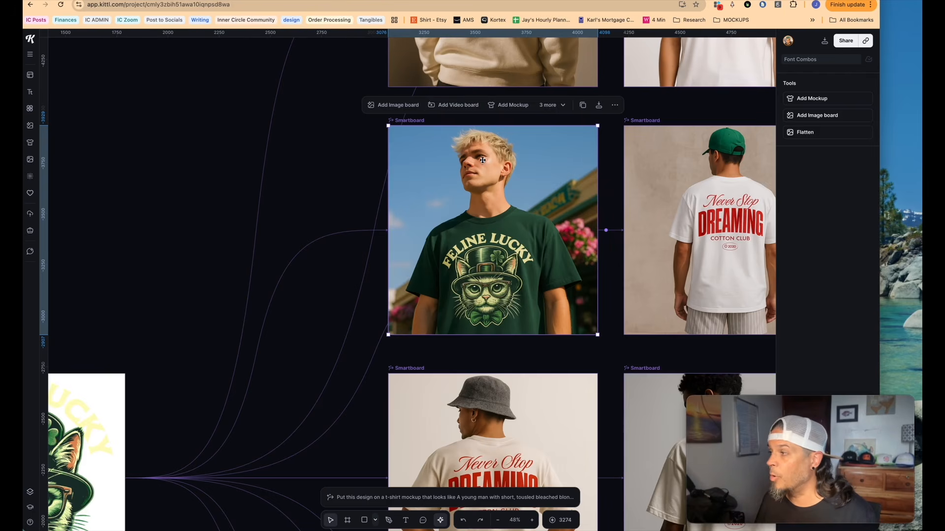
Step: Add a video board beside the green-shirt mockup's row with the prompt "make his shirt and hair blow in the breeze while he faces the camera"
{"action": "left_click", "coordinate": [457, 105]}
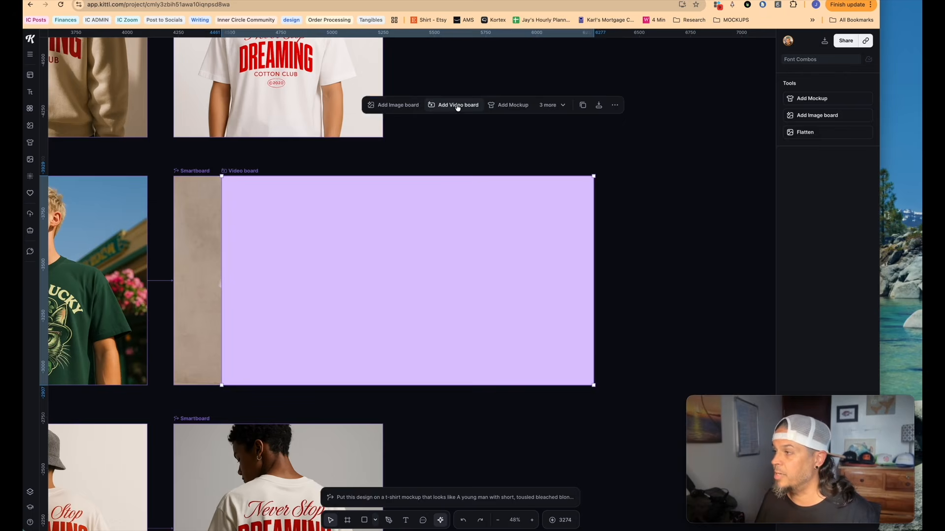
{"action": "left_click_drag", "start_coordinate": [326, 270], "coordinate": [510, 270]}
{"action": "left_click", "coordinate": [347, 456]}
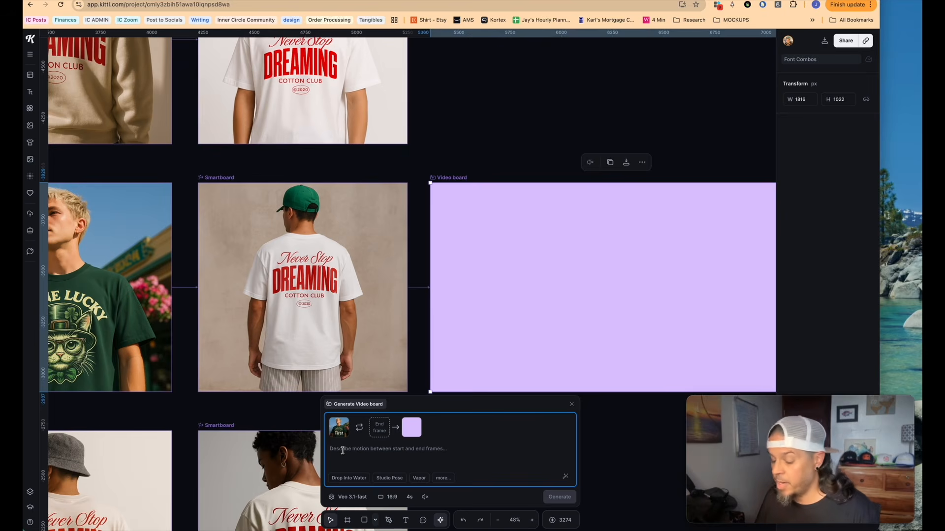
{"action": "type", "text": "Make his shirt and hair blow in the breeze while he faces the camera"}
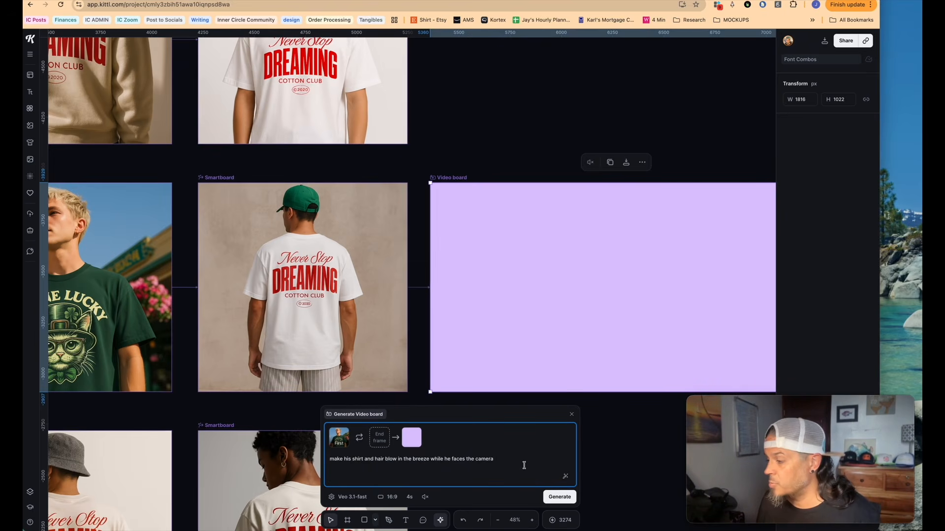
Step: Generate the 4-second 16:9 video from the green FELINE LUCKY shirt mockup with Veo 3.1-fast
{"action": "left_click", "coordinate": [560, 496]}
{"action": "scroll", "coordinate": [148, 294], "scroll_direction": "left", "scroll_amount": 2}
{"action": "scroll", "coordinate": [148, 294], "scroll_direction": "left", "scroll_amount": 1}
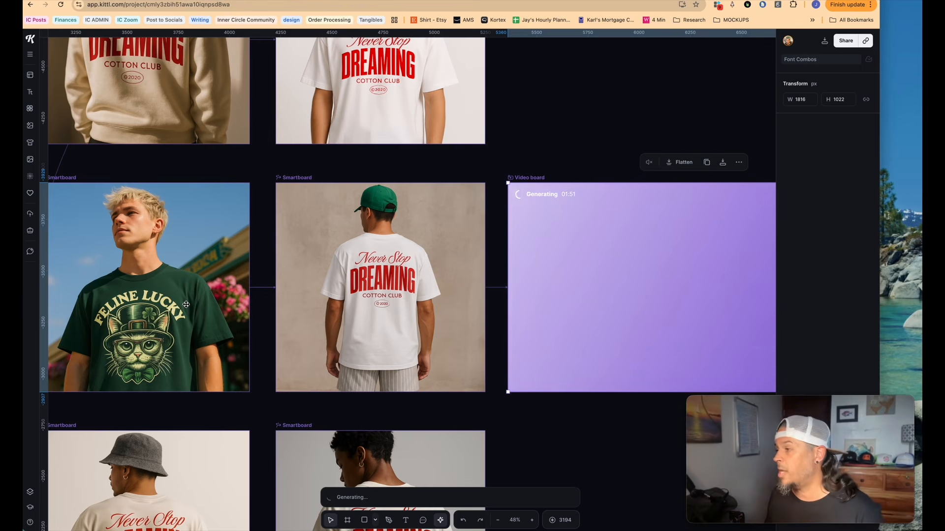
{"action": "scroll", "coordinate": [509, 304], "scroll_direction": "right", "scroll_amount": 3}
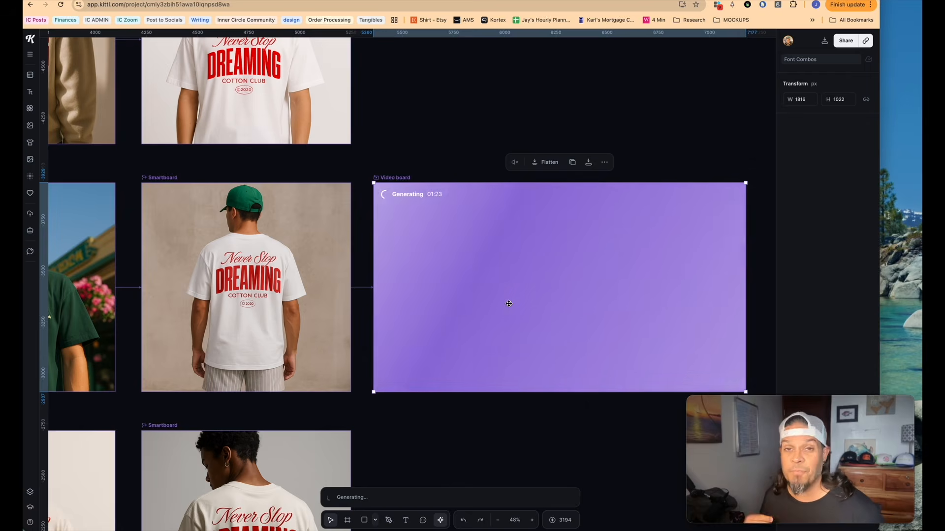
{"action": "scroll", "coordinate": [507, 303], "scroll_direction": "right", "scroll_amount": 5}
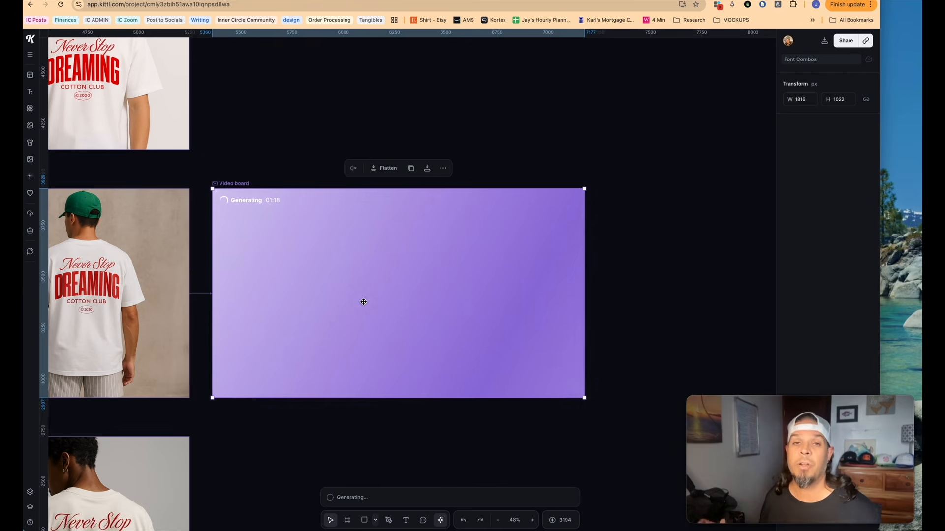
Step: Survey the whole apparel shoot flow, from the cover and input design across the smartboards to the video board
{"action": "scroll", "coordinate": [374, 305], "scroll_direction": "down", "scroll_amount": 5}
{"action": "scroll", "coordinate": [174, 342], "scroll_direction": "left", "scroll_amount": 2}
{"action": "scroll", "coordinate": [188, 376], "scroll_direction": "down", "scroll_amount": 2}
{"action": "scroll", "coordinate": [234, 339], "scroll_direction": "down", "scroll_amount": 3}
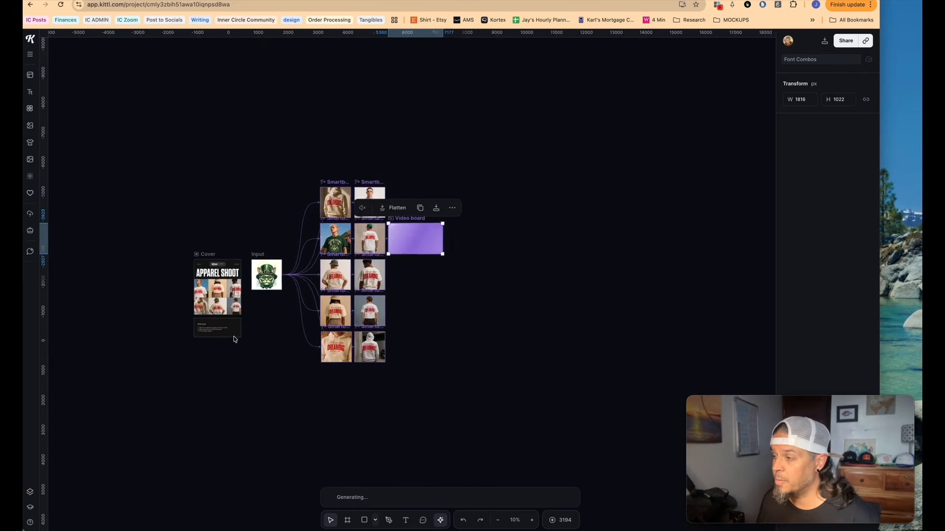
{"action": "scroll", "coordinate": [234, 339], "scroll_direction": "up", "scroll_amount": 5}
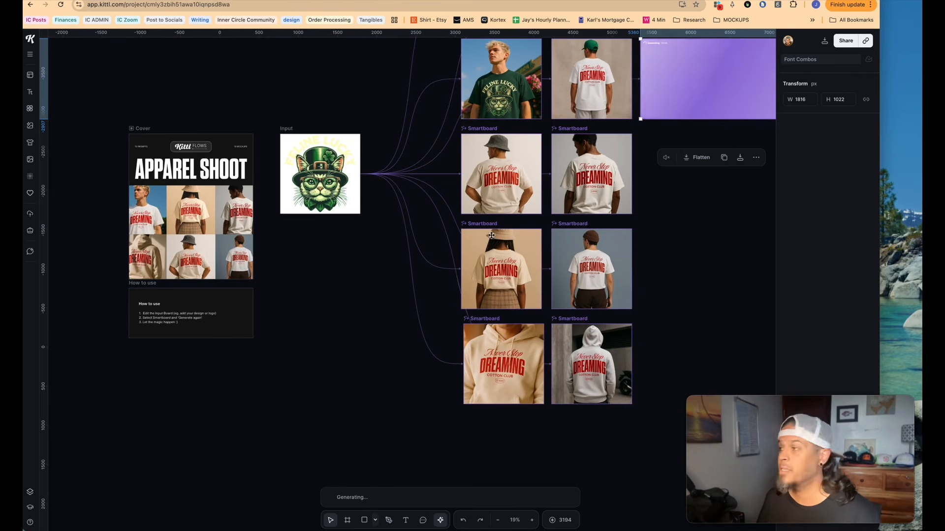
{"action": "scroll", "coordinate": [473, 259], "scroll_direction": "right", "scroll_amount": 4}
{"action": "scroll", "coordinate": [472, 260], "scroll_direction": "up", "scroll_amount": 5}
{"action": "scroll", "coordinate": [472, 259], "scroll_direction": "right", "scroll_amount": 2}
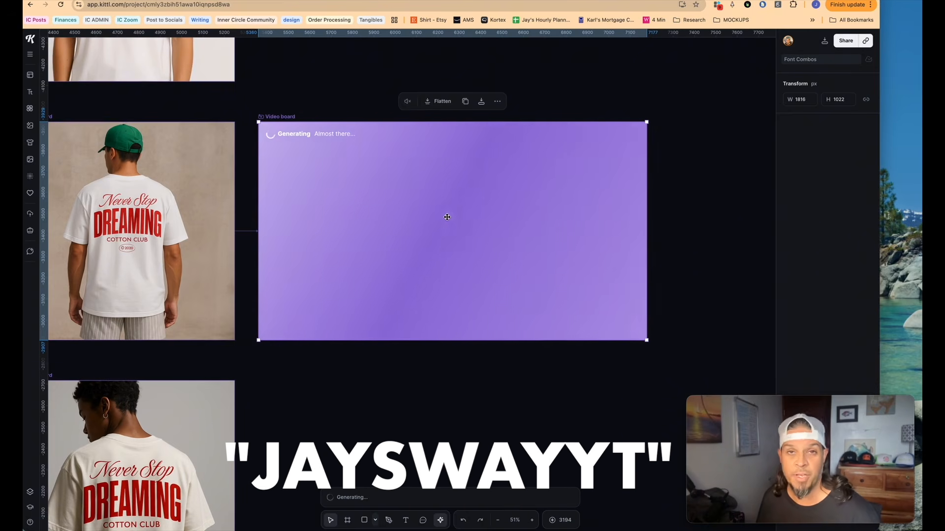
Step: Play the generated video of the man in the green FELINE LUCKY shirt on its video board
{"action": "scroll", "coordinate": [449, 217], "scroll_direction": "up", "scroll_amount": 3}
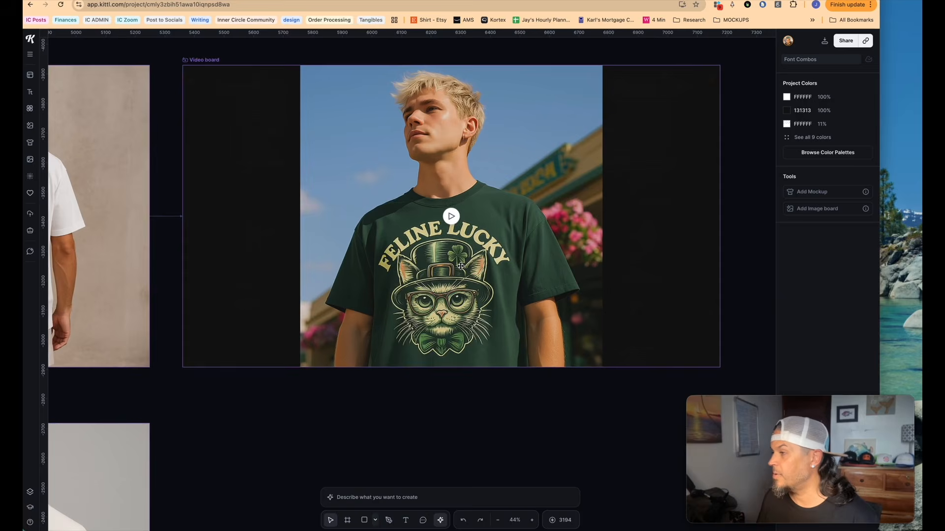
{"action": "scroll", "coordinate": [449, 215], "scroll_direction": "up", "scroll_amount": 2}
{"action": "left_click", "coordinate": [451, 255]}
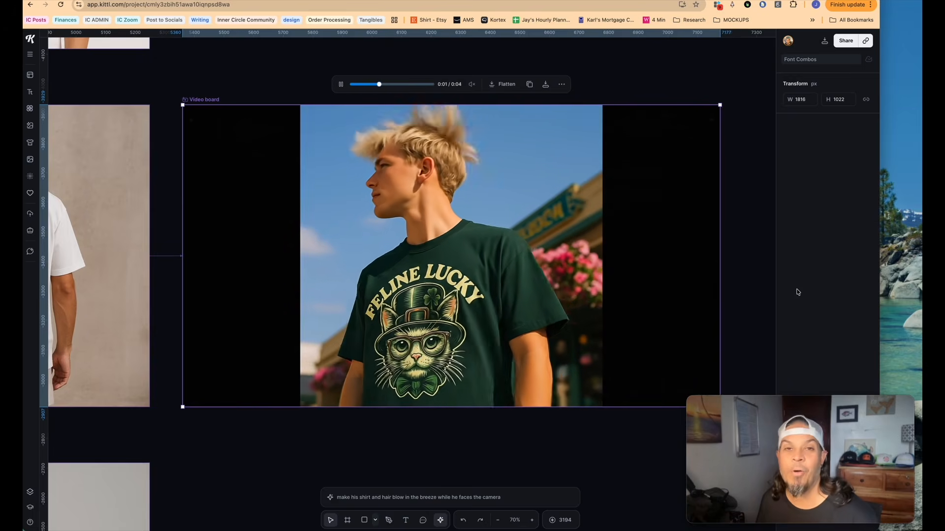